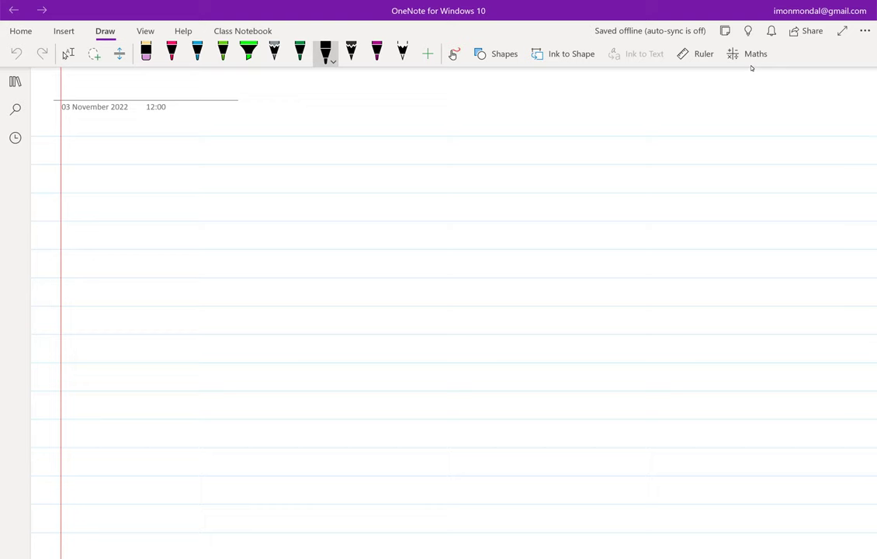
Step: Draw a trapezoidal transconductor symbol in black ink with a minus sign at the upper input and a plus sign at the lower
left_click_drag(233, 173, 231, 242)
left_click_drag(233, 172, 265, 194)
left_click_drag(266, 191, 266, 226)
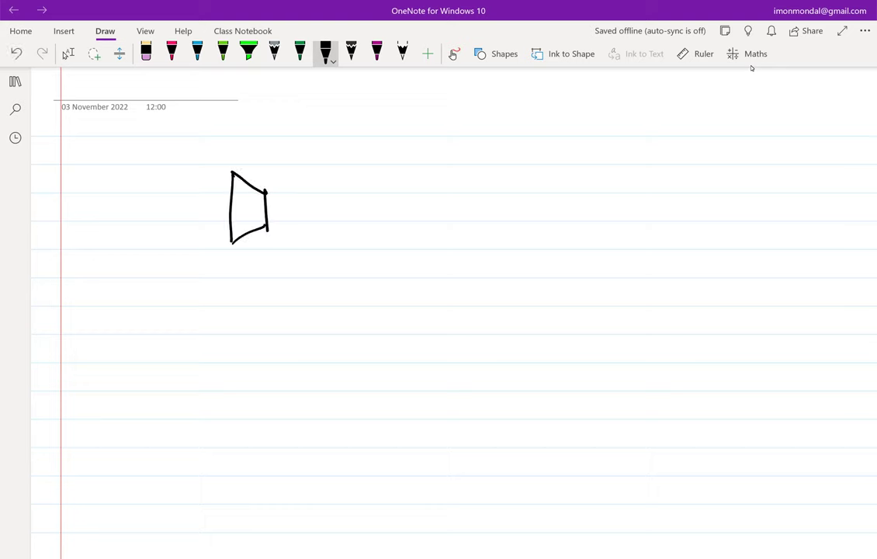
left_click_drag(236, 192, 250, 191)
left_click_drag(239, 218, 249, 217)
left_click_drag(244, 214, 242, 228)
Step: Draw the output wire fed back to the minus input, the plus input wire, and the labels vo, vi and gm
mouse_move(232, 190)
left_mouse_down()
mouse_move(199, 190)
mouse_move(272, 142)
mouse_move(292, 204)
mouse_move(349, 208)
left_mouse_up()
left_click_drag(286, 204, 291, 206)
mouse_move(230, 226)
left_mouse_down()
mouse_move(168, 229)
mouse_move(174, 254)
mouse_move(172, 238)
left_mouse_up()
left_click_drag(179, 254, 181, 259)
left_click(187, 245)
mouse_move(315, 173)
left_mouse_down()
mouse_move(319, 183)
mouse_move(327, 175)
mouse_move(341, 182)
left_mouse_up()
mouse_move(241, 250)
left_mouse_down()
mouse_move(233, 286)
mouse_move(268, 271)
left_mouse_up()
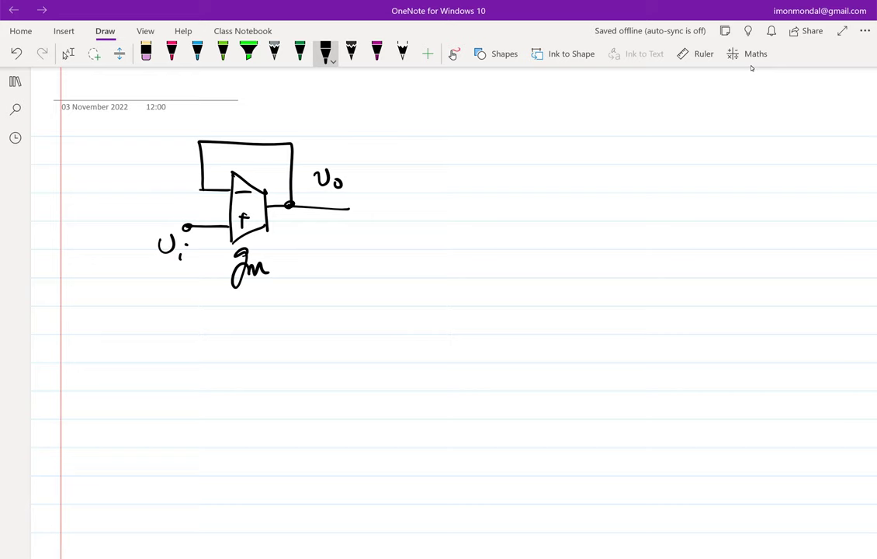
Step: Erase the feedback loop, the plus input wire and the vi and gm labels, leaving the transconductor and its output
left_click_drag(245, 136, 247, 151)
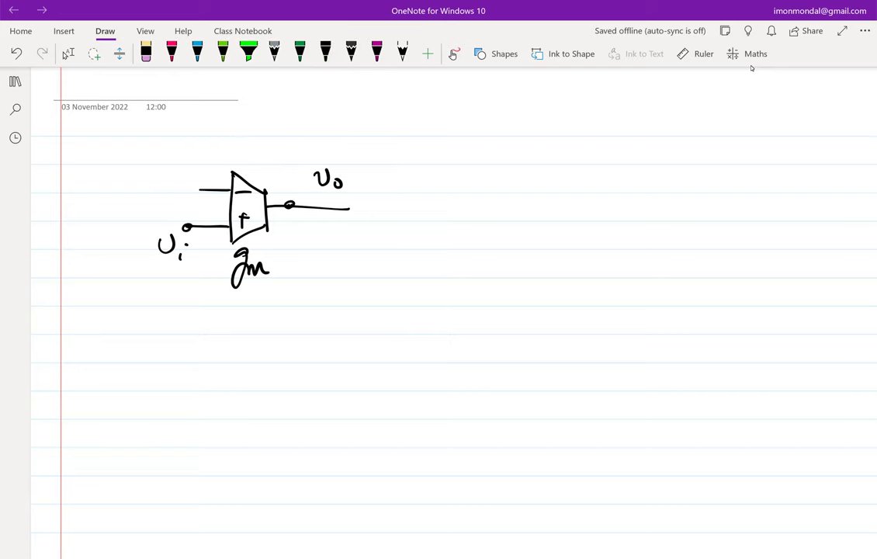
left_click_drag(165, 243, 252, 270)
left_click_drag(199, 226, 181, 256)
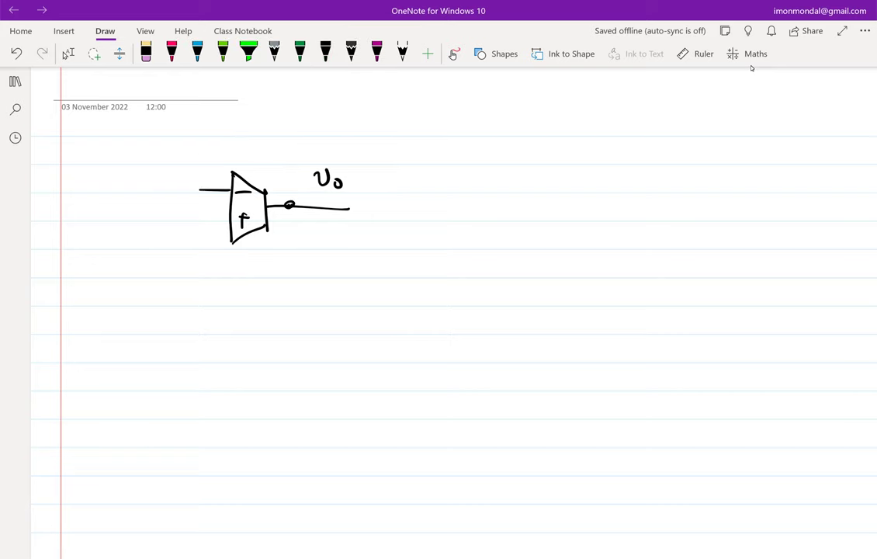
Step: Draw resistor R2 in series with the minus input and resistor R1 as feedback from the output, labelling both
left_click(325, 52)
mouse_move(99, 190)
left_mouse_down()
mouse_move(209, 189)
mouse_move(194, 151)
mouse_move(284, 140)
mouse_move(284, 203)
left_mouse_up()
mouse_move(246, 110)
left_mouse_down()
mouse_move(247, 130)
mouse_move(258, 127)
left_mouse_up()
mouse_move(145, 158)
left_mouse_down()
mouse_move(146, 174)
mouse_move(161, 170)
left_mouse_up()
left_click_drag(157, 164, 171, 172)
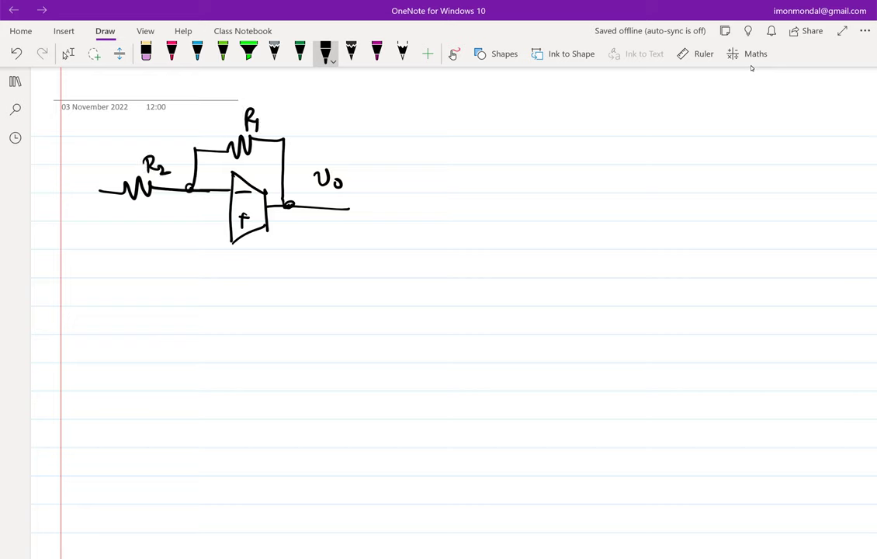
Step: Add a grounded AC source labelled vi at R2, ground the plus input and label the transconductor gm
left_click_drag(98, 191, 105, 230)
left_click_drag(98, 249, 100, 270)
left_click_drag(121, 246, 140, 244)
left_click_drag(145, 250, 146, 260)
left_click_drag(148, 245, 148, 245)
mouse_move(230, 222)
left_mouse_down()
mouse_move(216, 245)
mouse_move(246, 255)
mouse_move(248, 272)
left_mouse_up()
left_click_drag(256, 263, 274, 259)
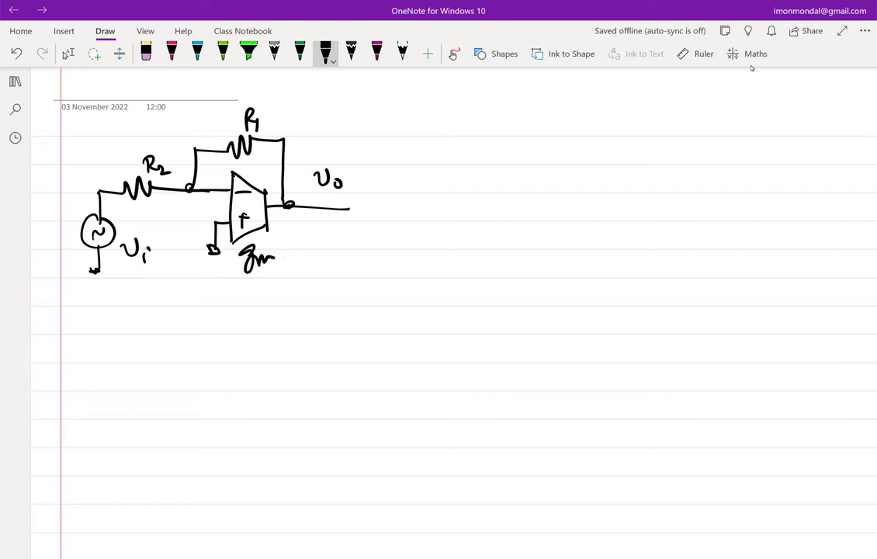
Step: Write the gain ratio vo/vi beside the circuit with an evaluation bar subscripted "ideally"
left_click_drag(440, 144, 460, 149)
mouse_move(438, 164)
left_mouse_down()
mouse_move(464, 162)
mouse_move(454, 175)
left_mouse_up()
left_click_drag(459, 178, 459, 185)
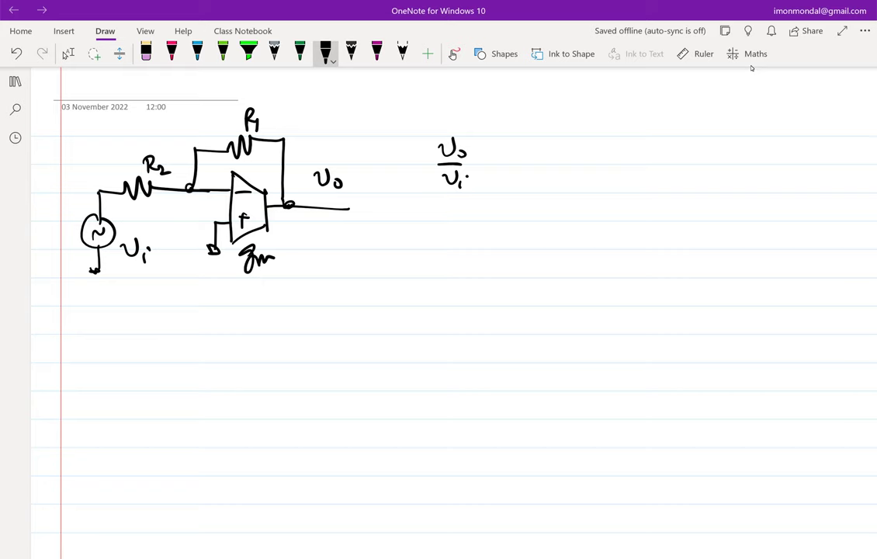
left_click_drag(481, 138, 477, 186)
mouse_move(485, 192)
left_mouse_down()
mouse_move(486, 201)
mouse_move(523, 202)
left_mouse_up()
left_click_drag(524, 197, 524, 216)
Step: Complete the ideal gain equation with "= -R1/R2"
left_click_drag(542, 169, 549, 169)
left_click_drag(540, 175, 588, 156)
mouse_move(603, 142)
left_mouse_down()
mouse_move(606, 163)
mouse_move(611, 154)
left_mouse_up()
left_click_drag(614, 151, 621, 171)
mouse_move(604, 184)
left_mouse_down()
mouse_move(606, 199)
mouse_move(613, 194)
left_mouse_up()
left_click_drag(613, 191, 623, 199)
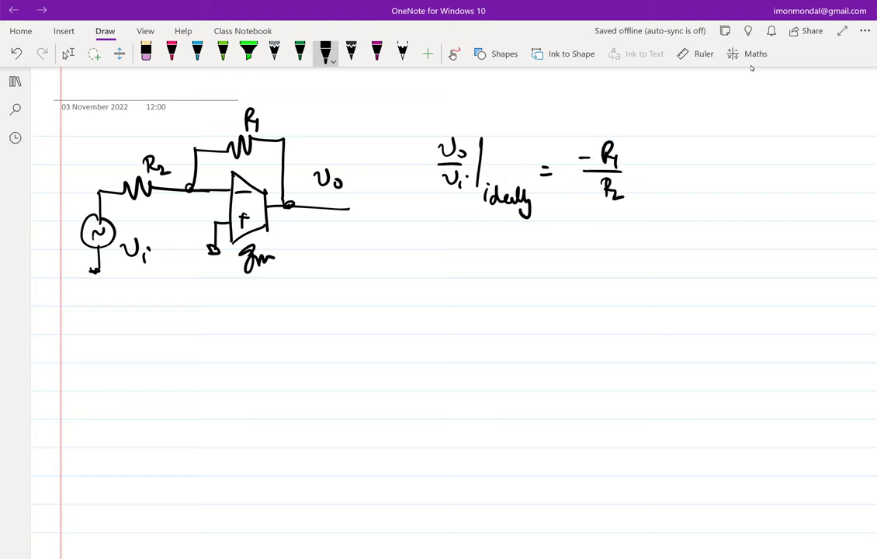
Step: Write Hα in large parentheses after the ideal gain equation
left_click_drag(712, 143, 696, 201)
mouse_move(720, 160)
left_mouse_down()
mouse_move(721, 187)
mouse_move(742, 187)
left_mouse_up()
left_click_drag(749, 145, 760, 191)
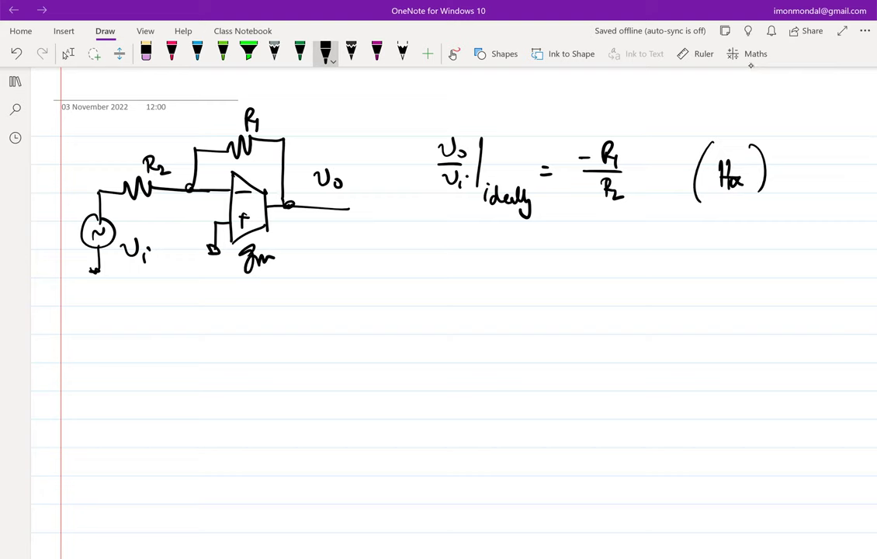
left_click(376, 52)
mouse_move(102, 170)
left_mouse_down()
mouse_move(274, 113)
mouse_move(295, 125)
left_mouse_up()
left_click_drag(273, 176, 225, 241)
left_click_drag(232, 177, 291, 258)
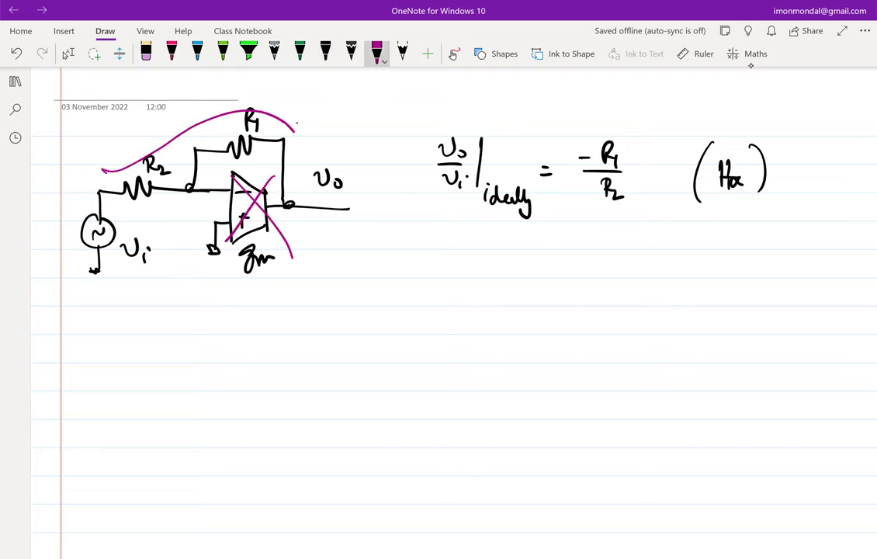
key("ctrl+z")
key("ctrl+z")
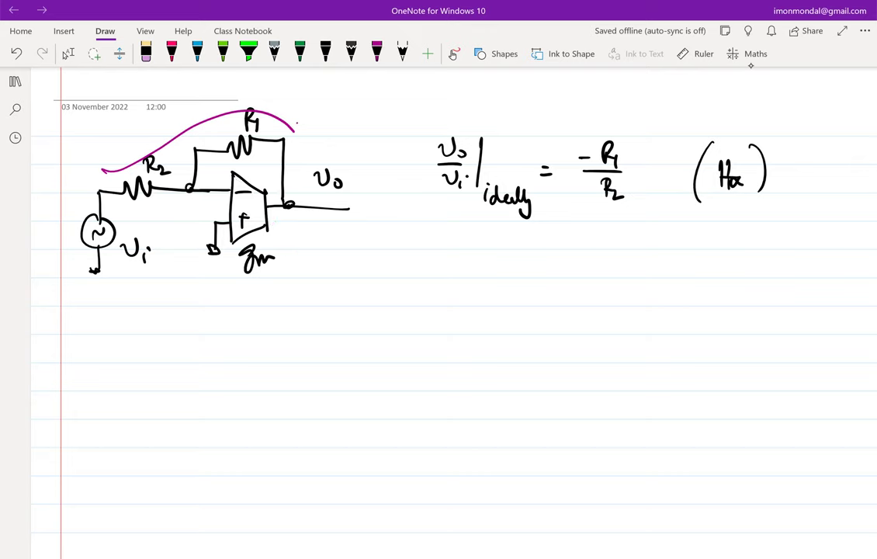
left_click(296, 122)
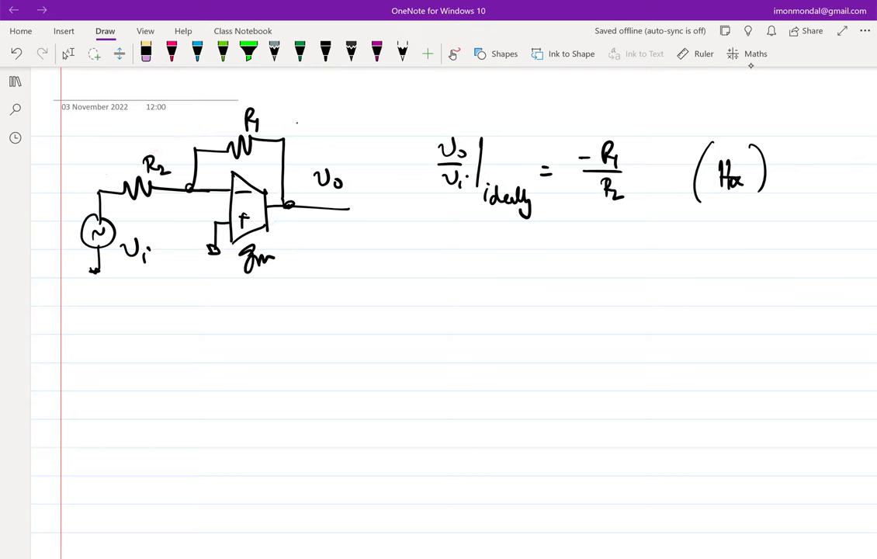
left_click(376, 53)
mouse_move(256, 161)
left_mouse_down()
mouse_move(211, 169)
mouse_move(225, 163)
left_mouse_up()
key("ctrl+z")
key("ctrl+z")
left_click(377, 53)
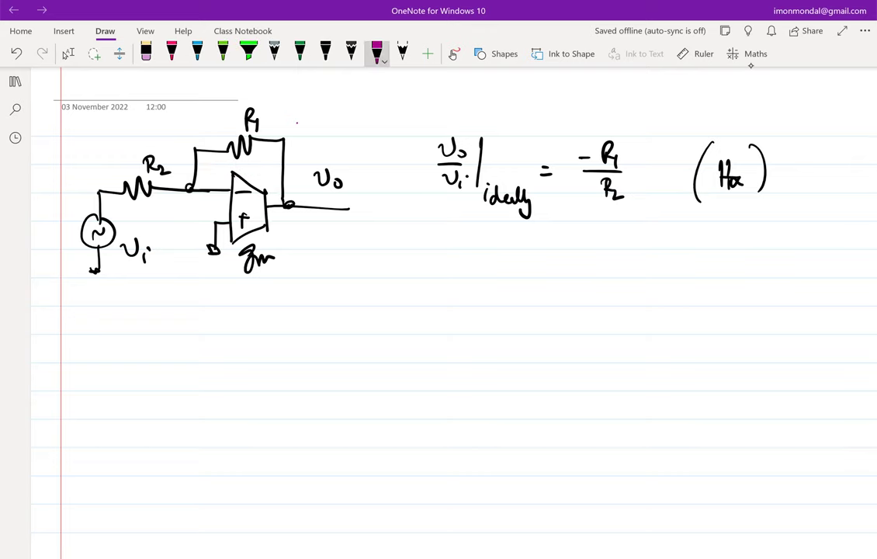
Step: Redraw the R2 branch in black with a gap before the minus input, labelling the open input VTest and crossing the R1–R2 node
key("ctrl+z")
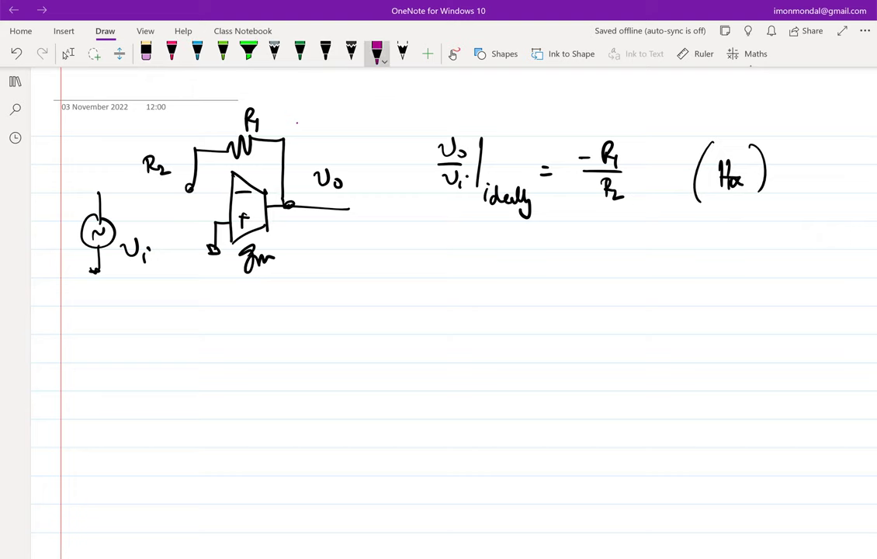
left_click(325, 53)
mouse_move(98, 192)
left_mouse_down()
mouse_move(204, 189)
mouse_move(170, 242)
mouse_move(181, 238)
left_mouse_up()
left_click(221, 190)
left_click_drag(183, 253, 204, 276)
left_click_drag(180, 184, 195, 199)
left_click_drag(194, 184, 181, 199)
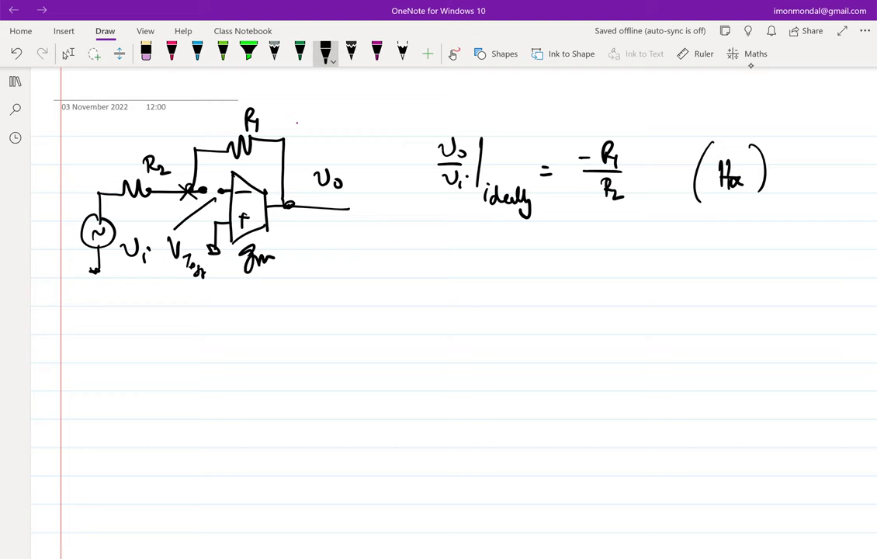
Step: Annotate the current through R1 with an arrow labelled gm VTest and replace the input source with a wire to ground
mouse_move(201, 114)
left_mouse_down()
mouse_move(273, 105)
mouse_move(276, 114)
mouse_move(349, 118)
left_mouse_up()
left_click_drag(358, 104, 363, 117)
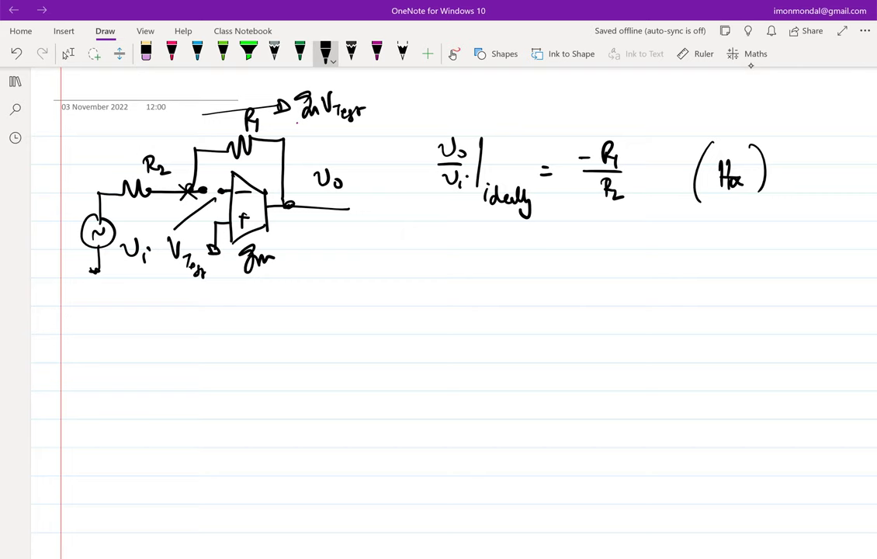
left_click_drag(99, 206, 98, 237)
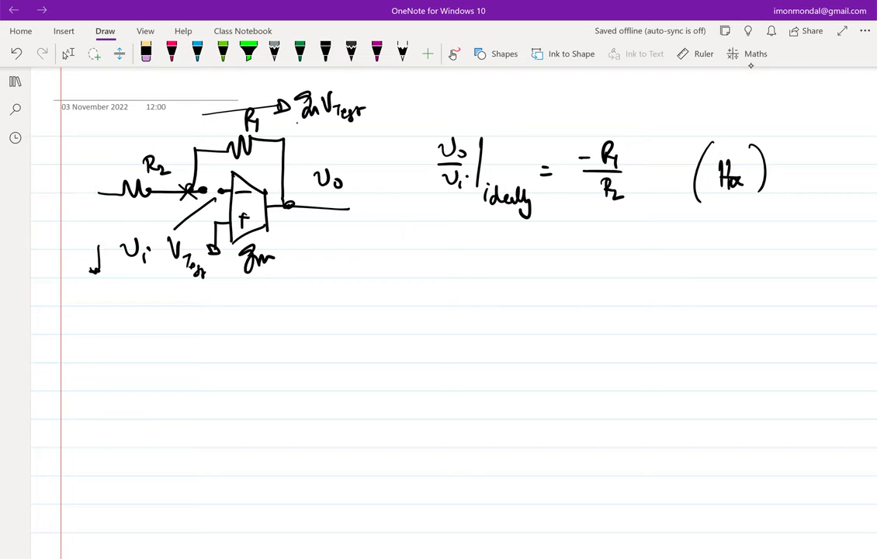
left_click(326, 52)
left_click_drag(100, 192, 96, 271)
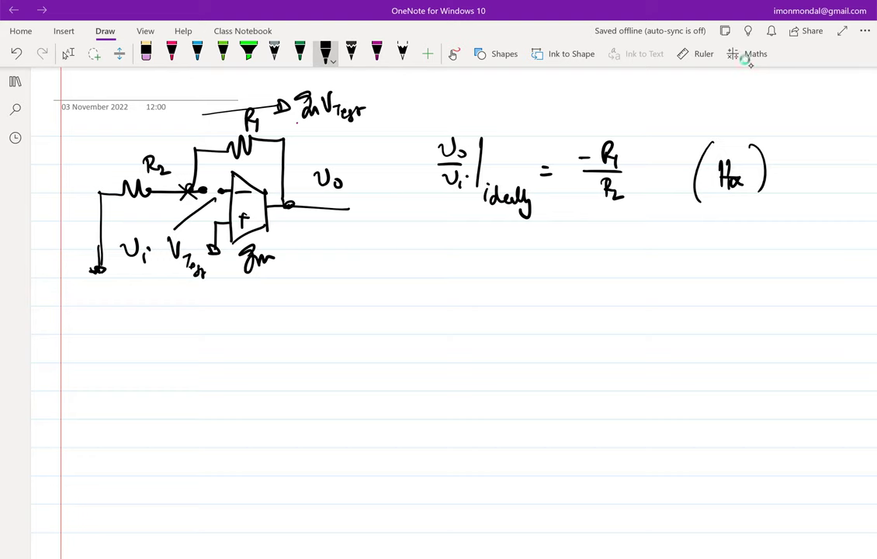
Step: Draw a leader from the R1–R2 node and label it -gm VTest R2 below the circuit
mouse_move(185, 199)
left_mouse_down()
mouse_move(140, 329)
mouse_move(110, 378)
mouse_move(150, 350)
left_mouse_up()
left_click_drag(154, 355, 180, 372)
mouse_move(181, 358)
left_mouse_down()
mouse_move(188, 372)
mouse_move(210, 359)
mouse_move(223, 363)
left_mouse_up()
left_click_drag(80, 365, 91, 365)
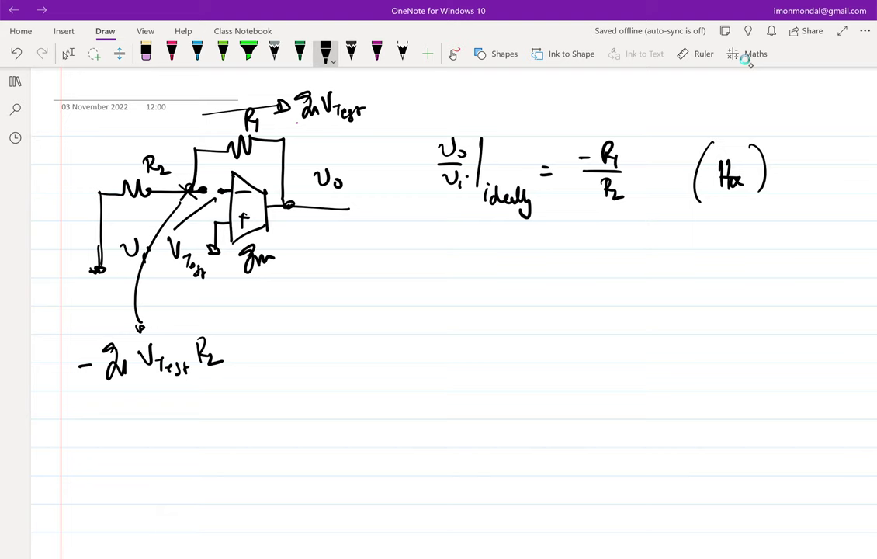
Step: Draw a double-headed arrow beneath the ideal gain equation and switch from the pen to the selection tool on the blank lines below
mouse_move(447, 236)
left_mouse_down()
mouse_move(635, 227)
mouse_move(446, 240)
left_mouse_up()
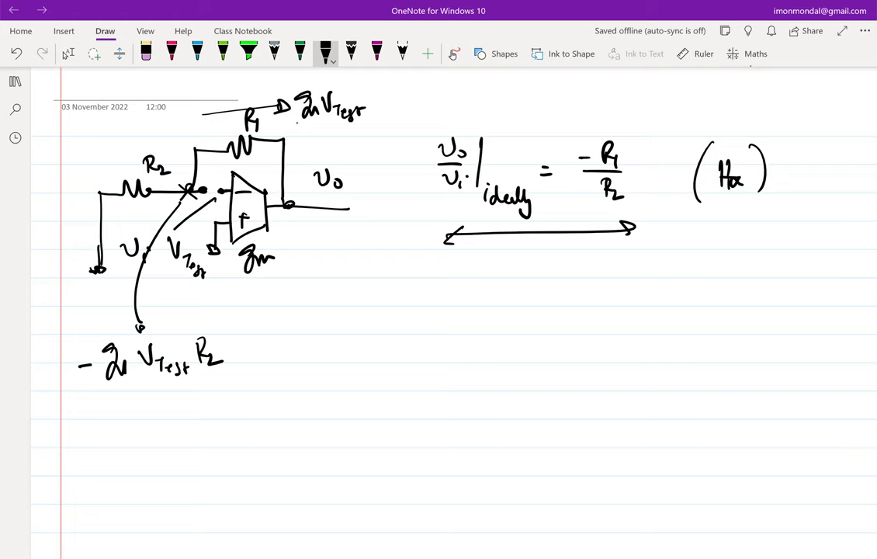
scroll(454, 311, "down", 4)
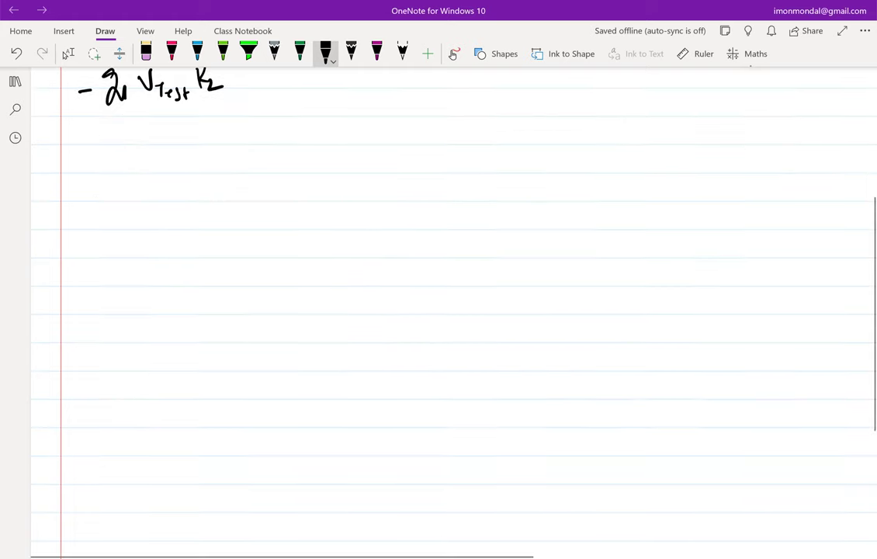
left_click(67, 54)
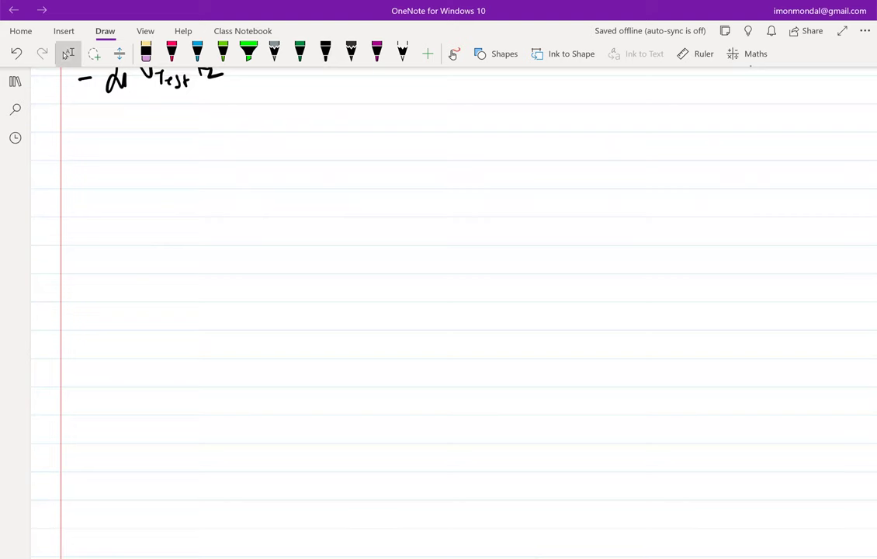